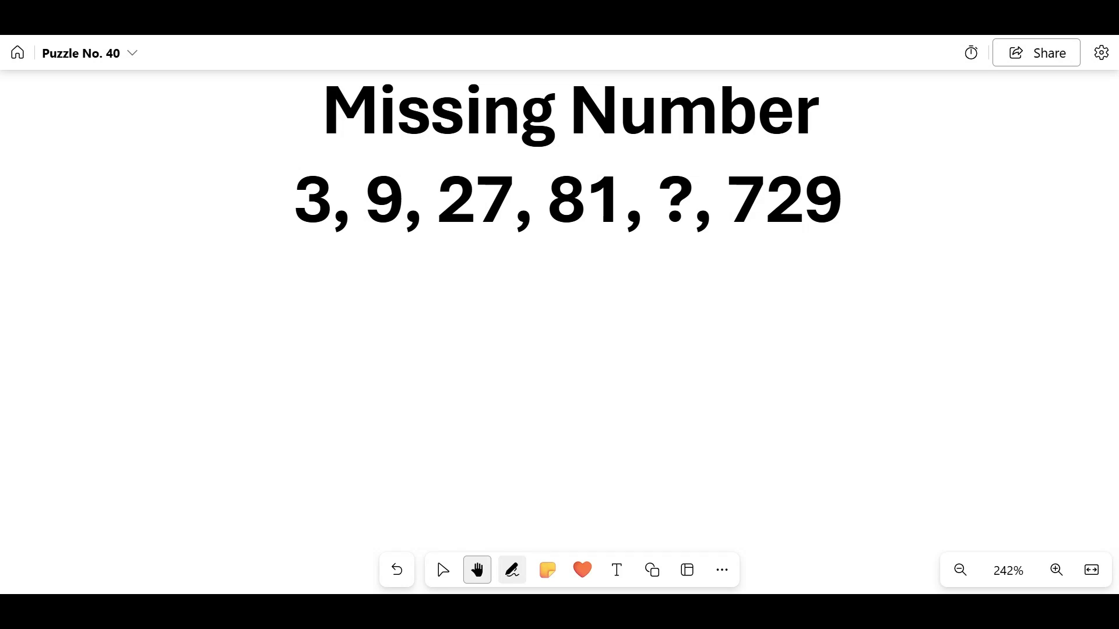
Choose the Pen tool and confirm blue ink at thickness 3.
{"action": "left_click", "coordinate": [513, 571]}
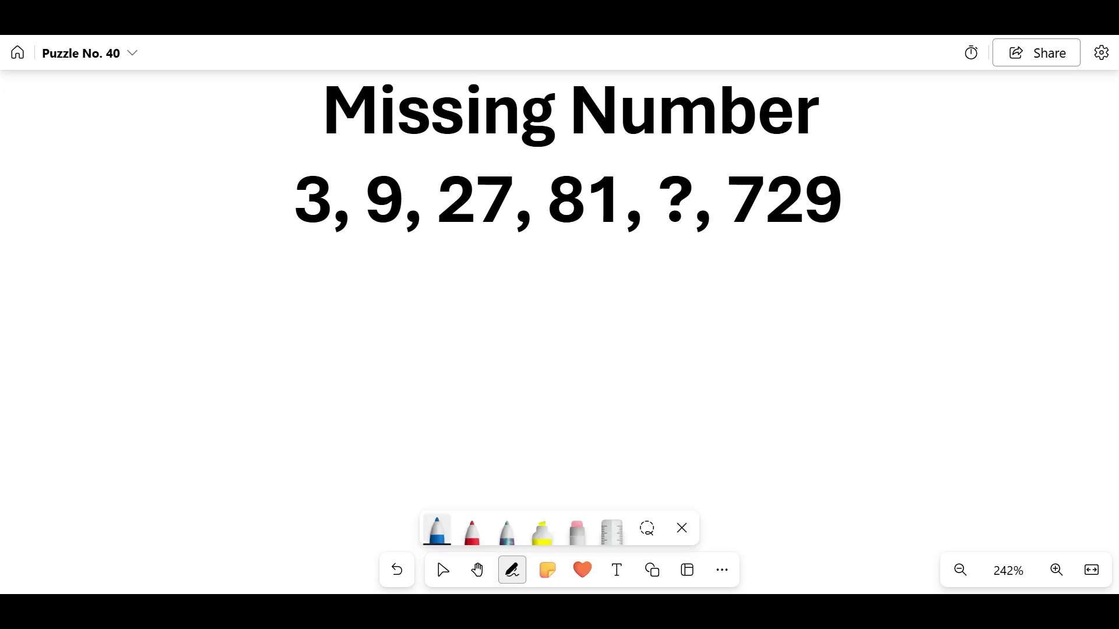
{"action": "left_click", "coordinate": [437, 529]}
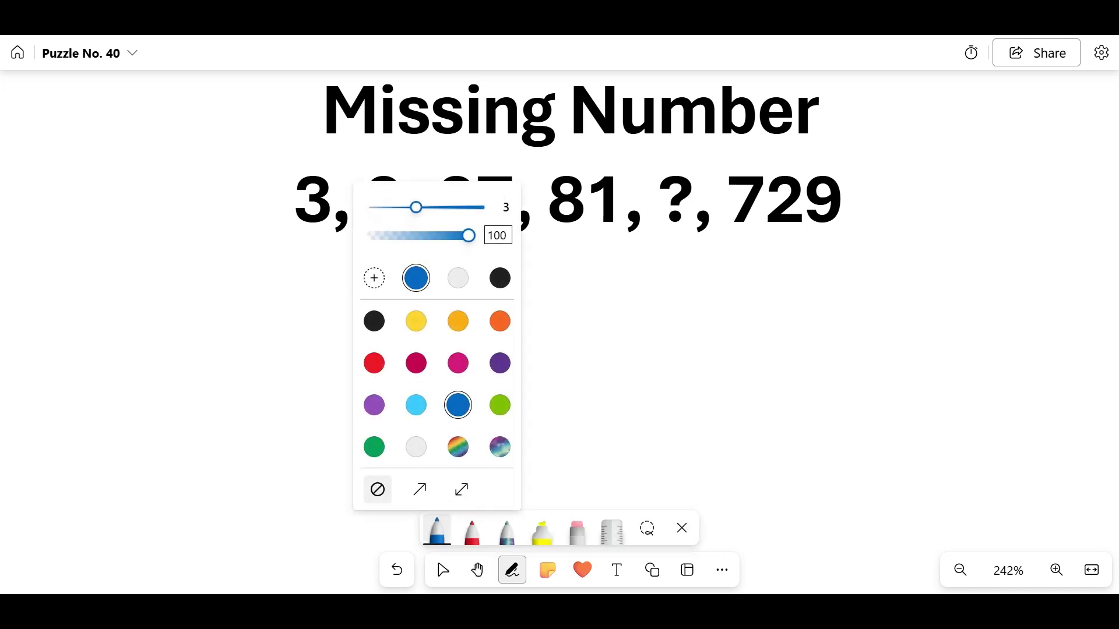
{"action": "left_click", "coordinate": [442, 570]}
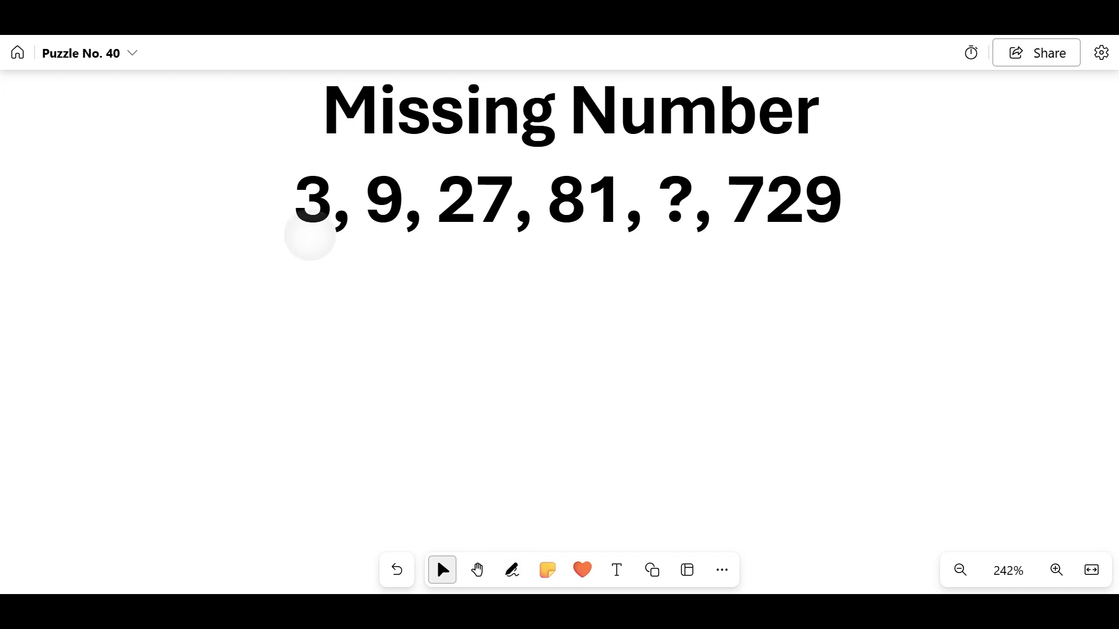
{"action": "mouse_move", "coordinate": [310, 235]}
{"action": "left_mouse_down"}
{"action": "mouse_move", "coordinate": [324, 268]}
{"action": "mouse_move", "coordinate": [313, 245]}
{"action": "left_mouse_up"}
{"action": "left_click", "coordinate": [442, 570]}
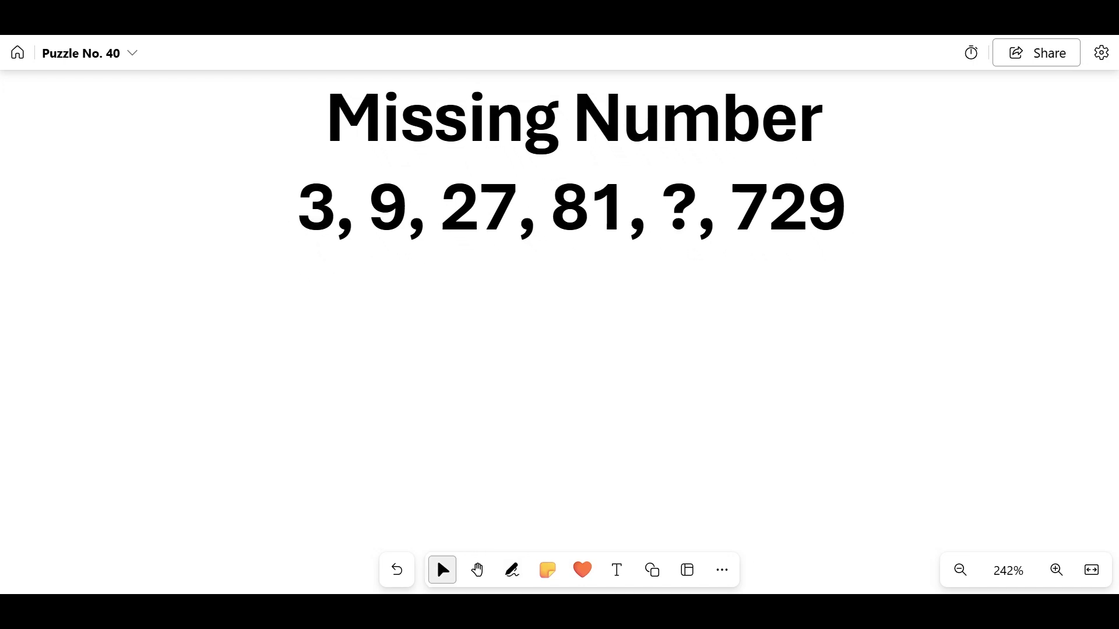
{"action": "left_click", "coordinate": [512, 570]}
{"action": "left_click", "coordinate": [437, 528]}
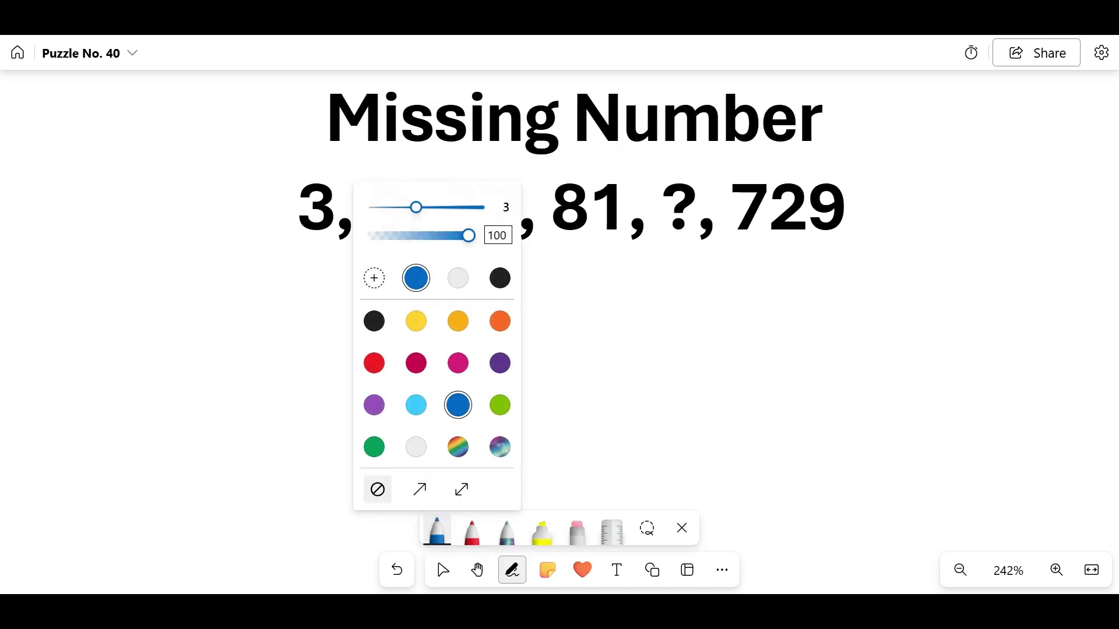
Link consecutive terms with blue arcs, label them ×3, and circle the ?
{"action": "left_click", "coordinate": [314, 270]}
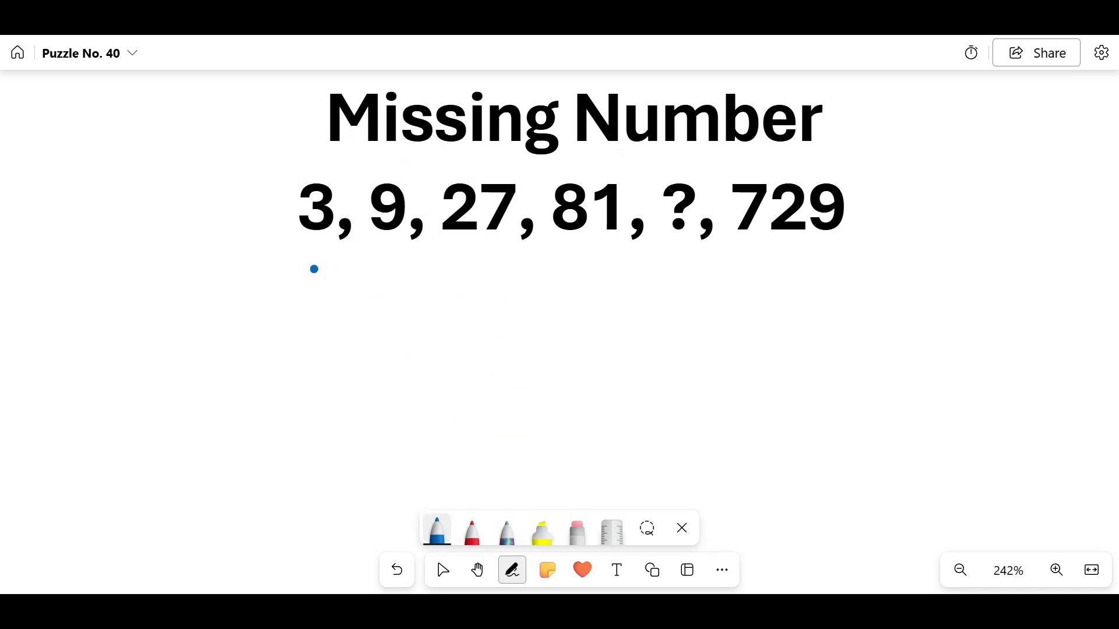
{"action": "left_click_drag", "start_coordinate": [313, 254], "coordinate": [392, 255]}
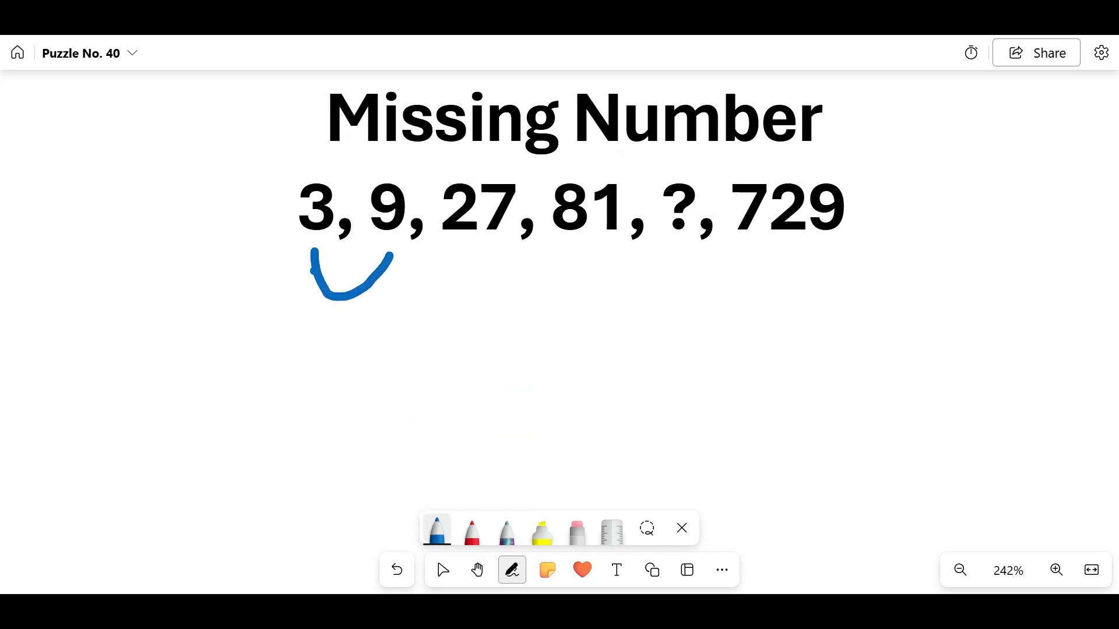
{"action": "left_click_drag", "start_coordinate": [359, 330], "coordinate": [371, 376]}
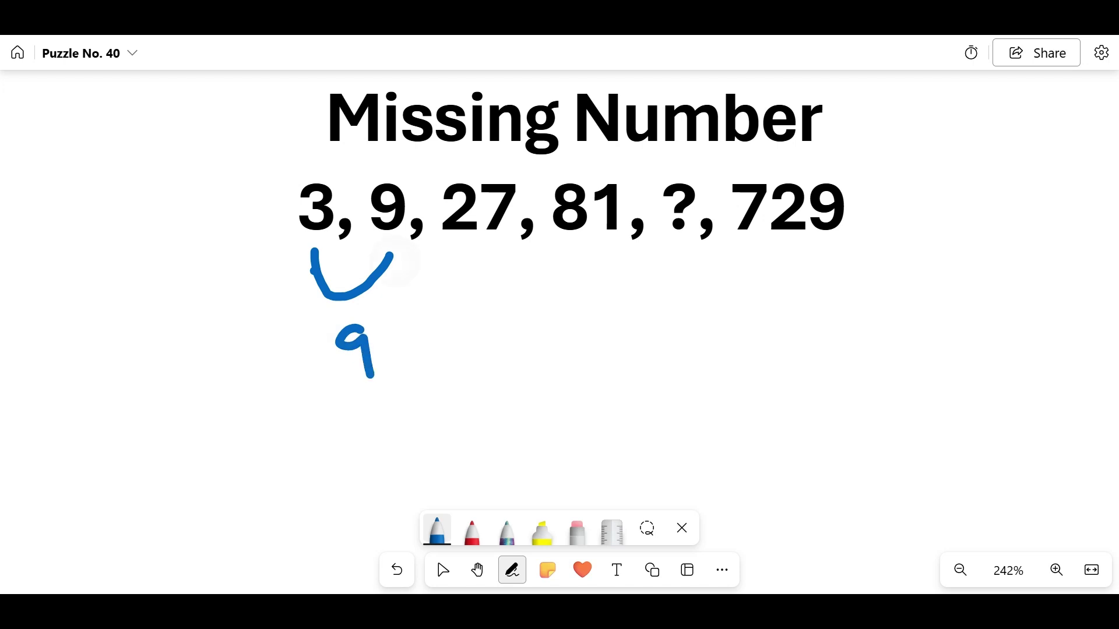
{"action": "left_click_drag", "start_coordinate": [392, 257], "coordinate": [478, 254]}
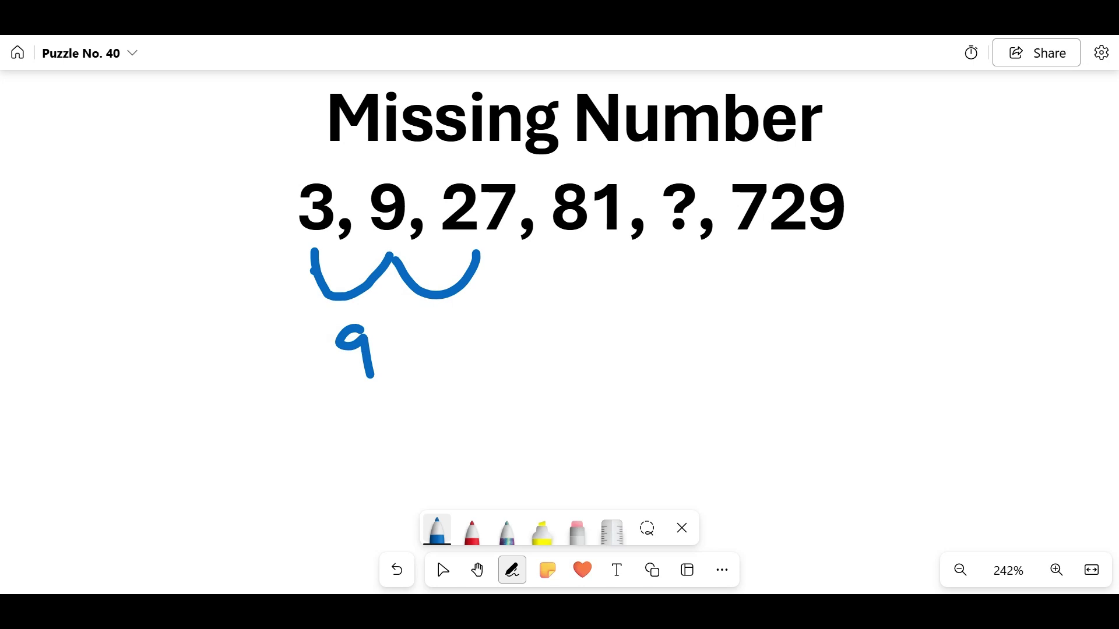
{"action": "left_click_drag", "start_coordinate": [502, 360], "coordinate": [549, 392]}
{"action": "mouse_move", "coordinate": [540, 350]}
{"action": "left_mouse_down"}
{"action": "mouse_move", "coordinate": [502, 413]}
{"action": "mouse_move", "coordinate": [592, 337]}
{"action": "mouse_move", "coordinate": [573, 393]}
{"action": "left_mouse_up"}
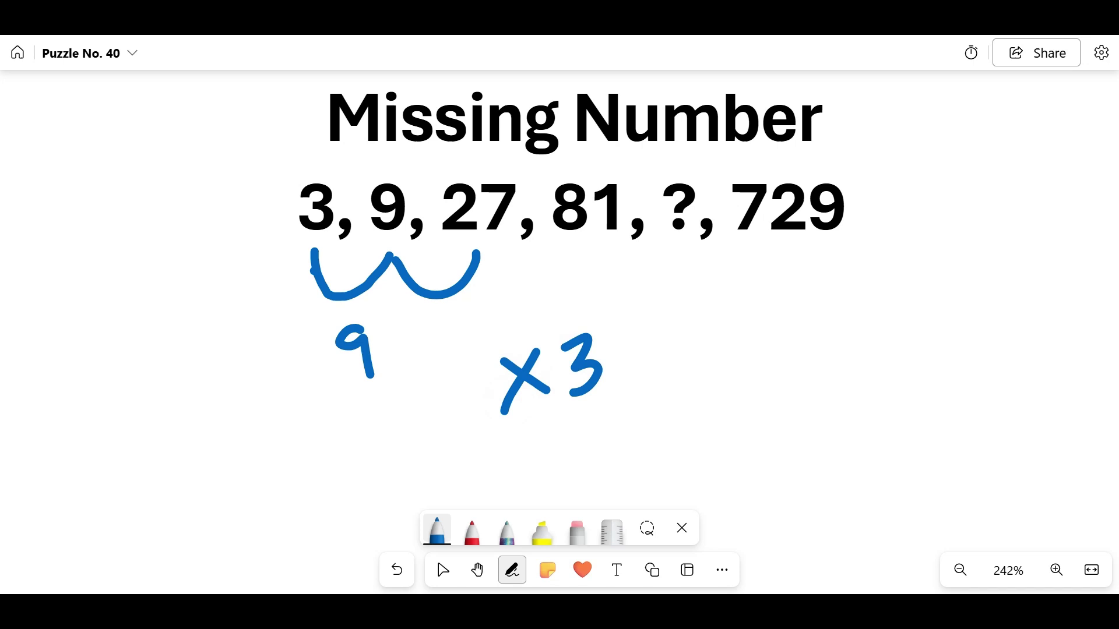
{"action": "left_click_drag", "start_coordinate": [488, 255], "coordinate": [591, 248]}
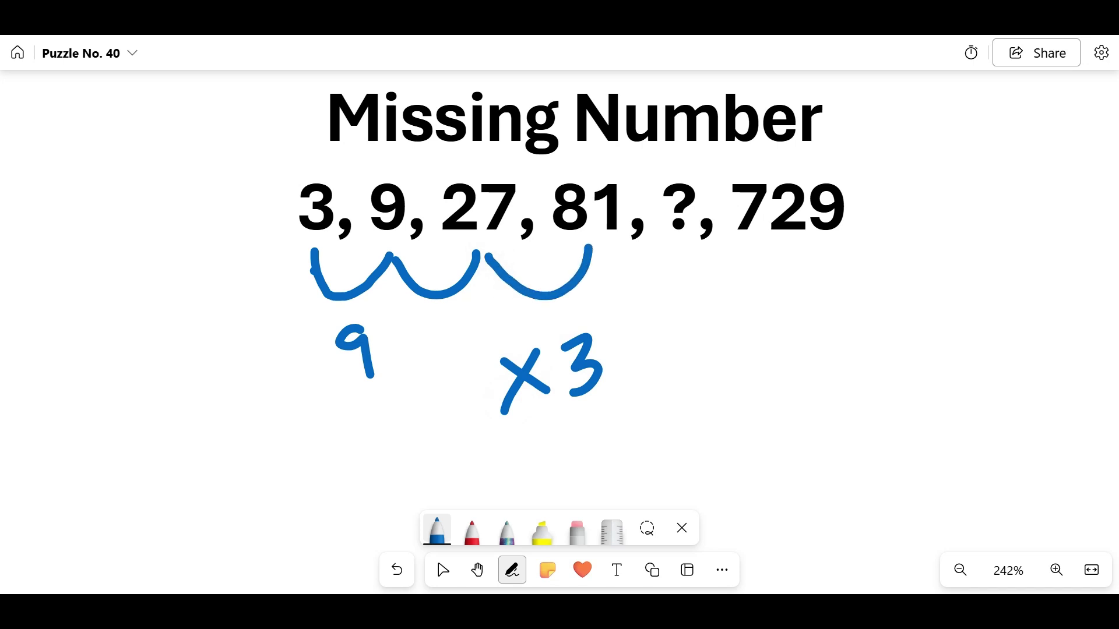
{"action": "left_click_drag", "start_coordinate": [597, 256], "coordinate": [697, 261]}
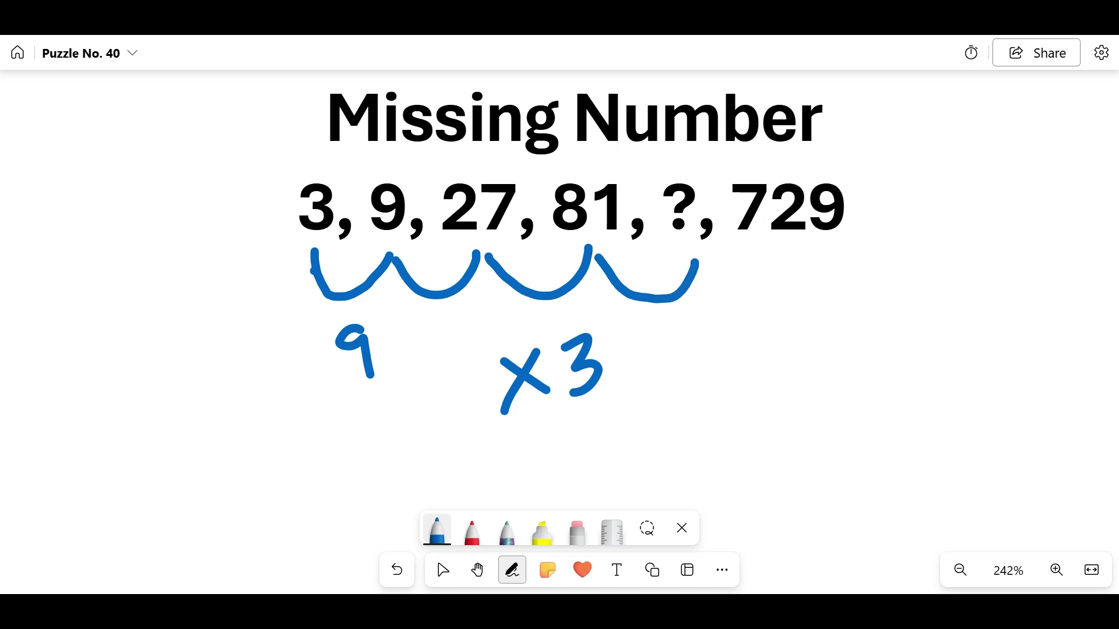
{"action": "left_click_drag", "start_coordinate": [709, 170], "coordinate": [706, 179]}
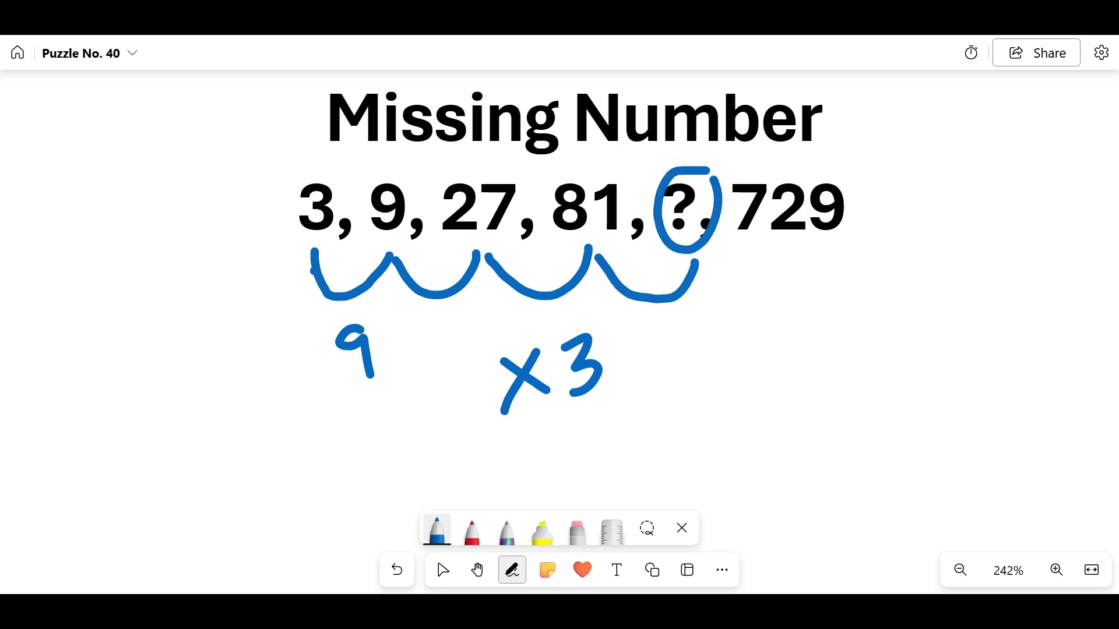
Handwrite the calculation 81 × 3 = 243 on the right below 729.
{"action": "left_click_drag", "start_coordinate": [821, 280], "coordinate": [852, 319]}
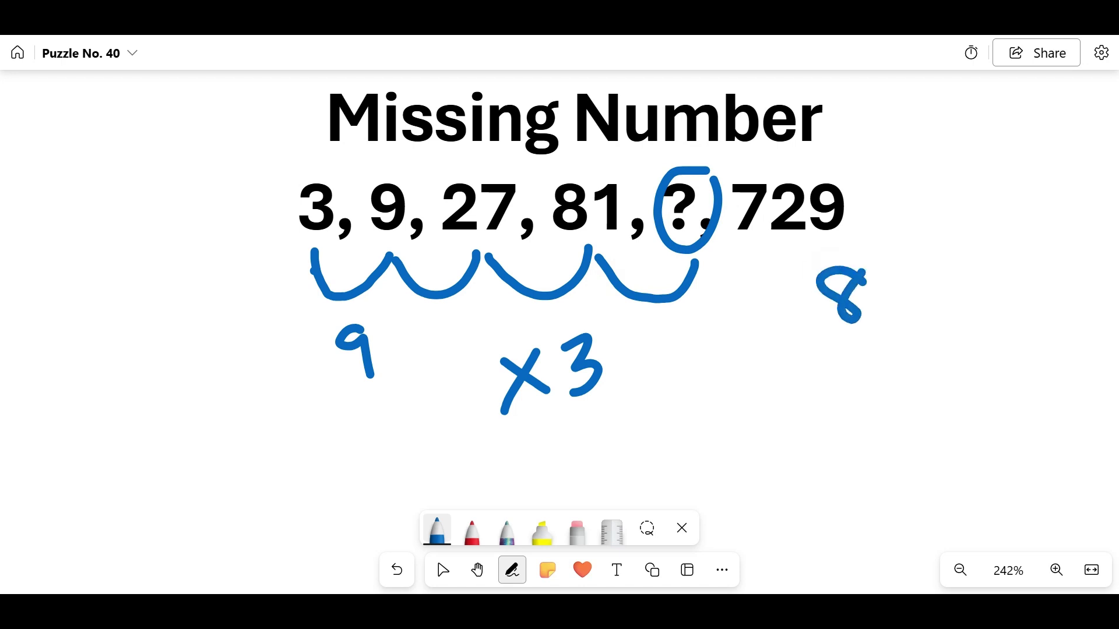
{"action": "left_click_drag", "start_coordinate": [880, 256], "coordinate": [888, 299]}
{"action": "left_click_drag", "start_coordinate": [804, 346], "coordinate": [842, 368]}
{"action": "left_click_drag", "start_coordinate": [829, 343], "coordinate": [817, 374]}
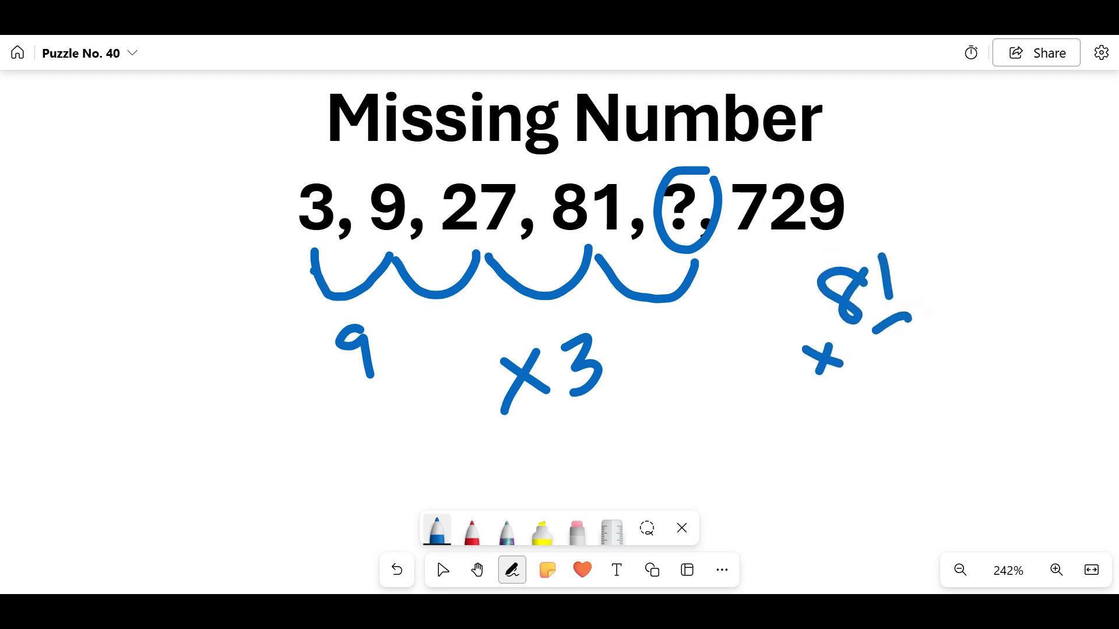
{"action": "left_click_drag", "start_coordinate": [874, 332], "coordinate": [909, 359]}
{"action": "left_click_drag", "start_coordinate": [807, 409], "coordinate": [970, 361]}
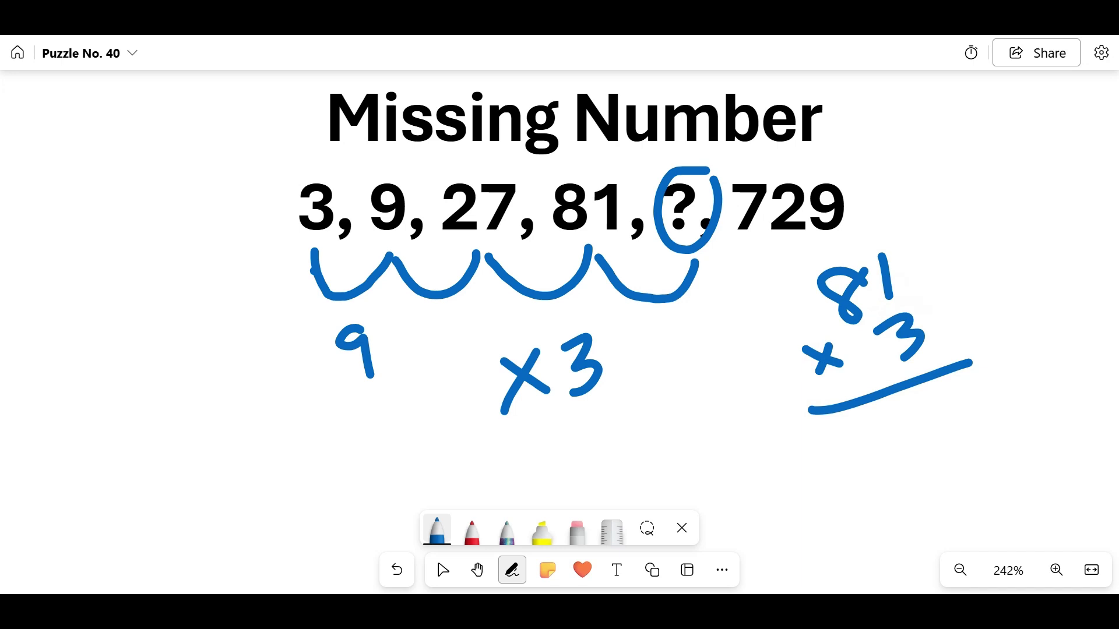
{"action": "mouse_move", "coordinate": [941, 402]}
{"action": "left_mouse_down"}
{"action": "mouse_move", "coordinate": [962, 418]}
{"action": "mouse_move", "coordinate": [913, 432]}
{"action": "left_mouse_up"}
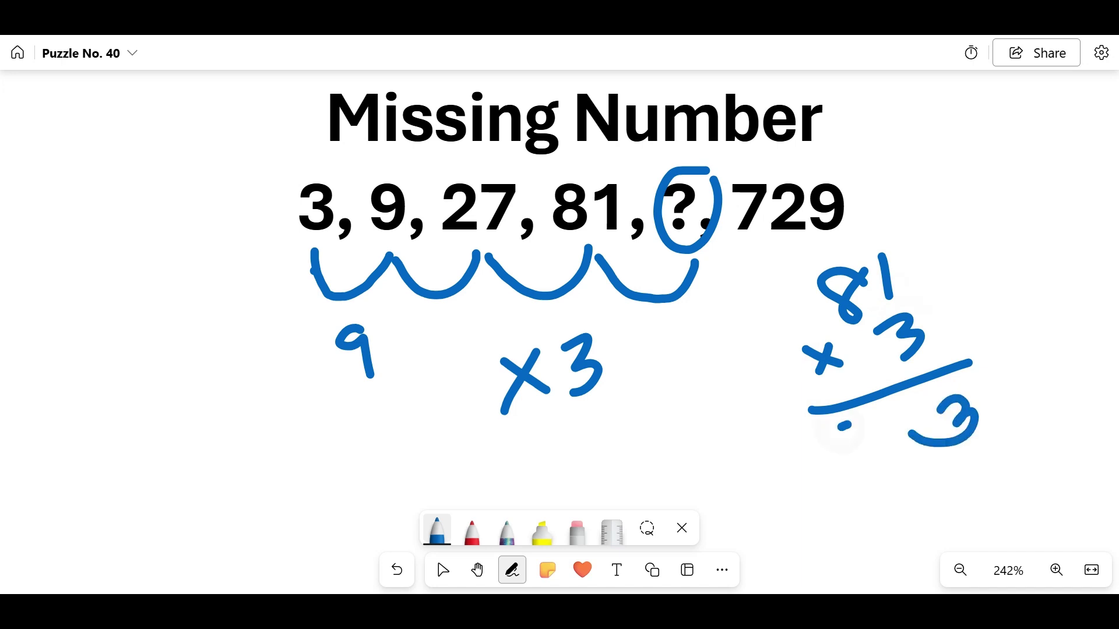
{"action": "left_click_drag", "start_coordinate": [835, 429], "coordinate": [877, 478]}
{"action": "left_click_drag", "start_coordinate": [883, 407], "coordinate": [913, 437]}
{"action": "left_click_drag", "start_coordinate": [900, 421], "coordinate": [904, 467]}
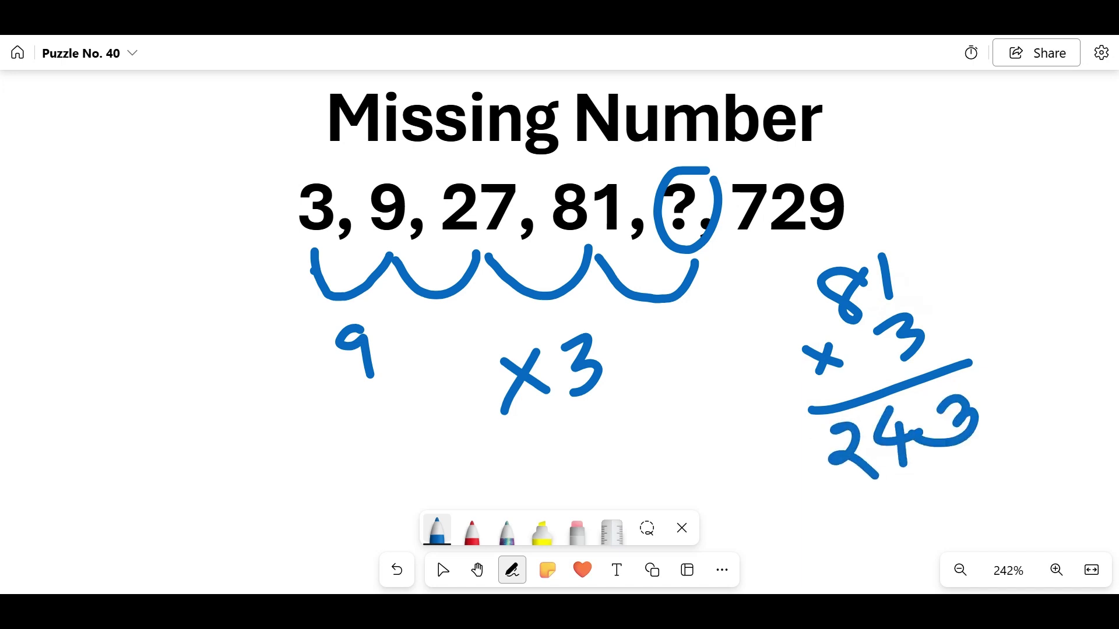
Underline 729 and write the check 243 × 3 = 729 beneath the working.
{"action": "left_click_drag", "start_coordinate": [709, 179], "coordinate": [761, 158]}
{"action": "left_click_drag", "start_coordinate": [732, 251], "coordinate": [859, 236]}
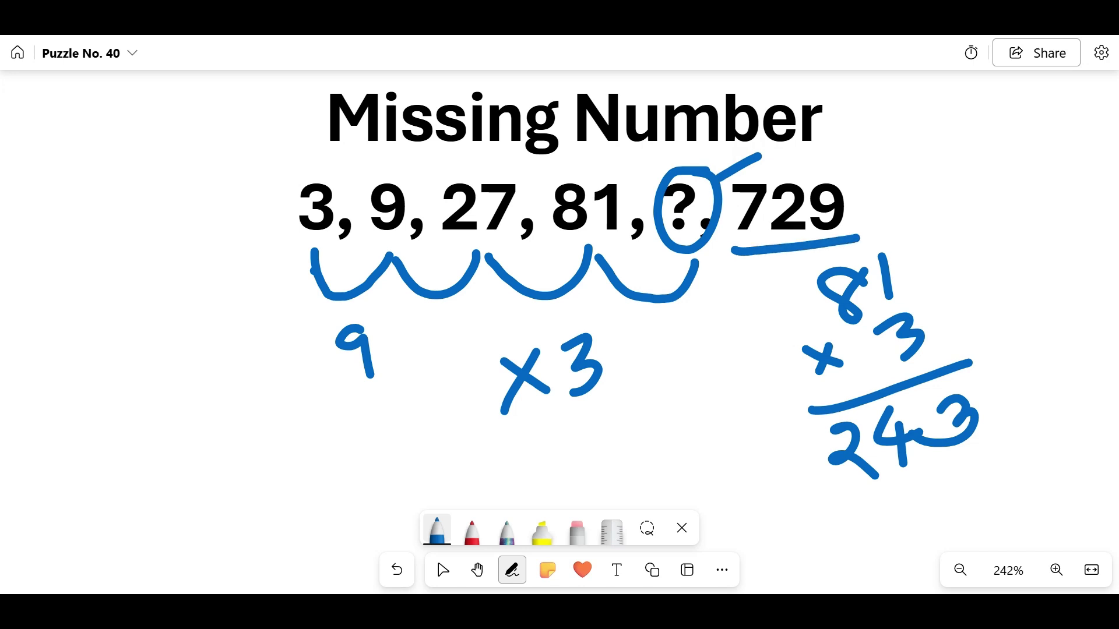
{"action": "left_click_drag", "start_coordinate": [913, 486], "coordinate": [939, 489]}
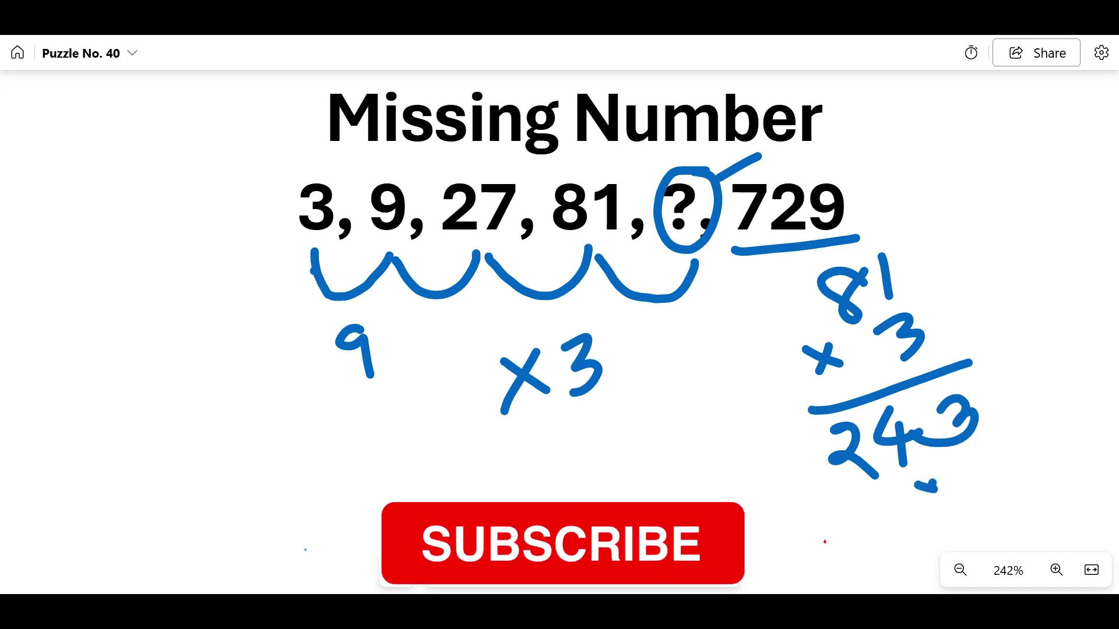
{"action": "left_click_drag", "start_coordinate": [970, 437], "coordinate": [1005, 476]}
{"action": "left_click_drag", "start_coordinate": [875, 537], "coordinate": [1057, 473]}
{"action": "left_click_drag", "start_coordinate": [921, 503], "coordinate": [948, 476]}
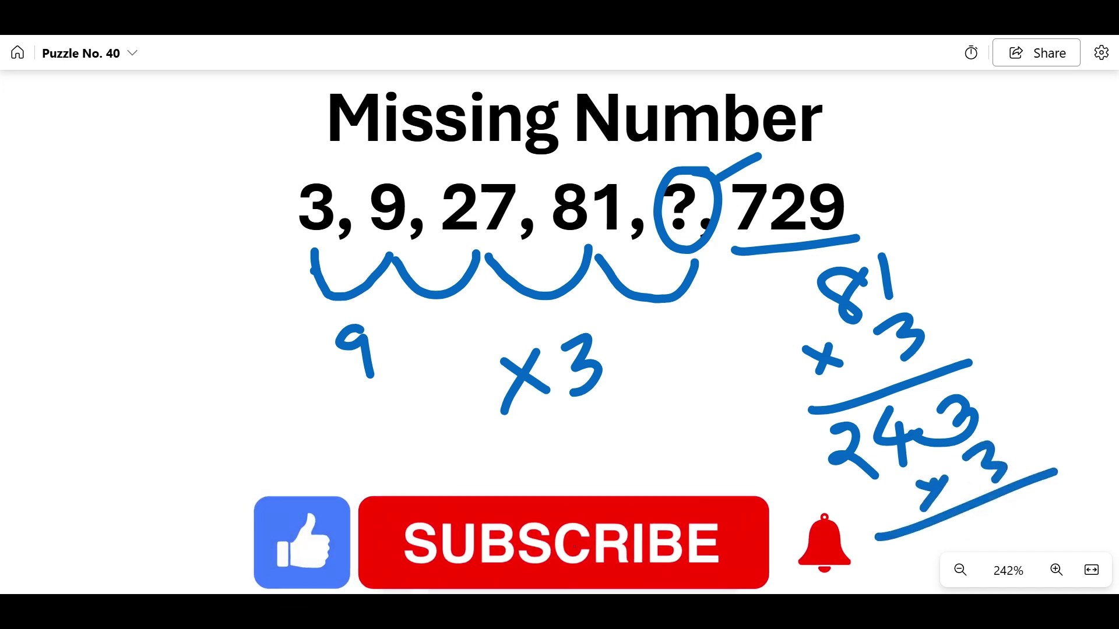
{"action": "left_click_drag", "start_coordinate": [1014, 516], "coordinate": [1063, 529]}
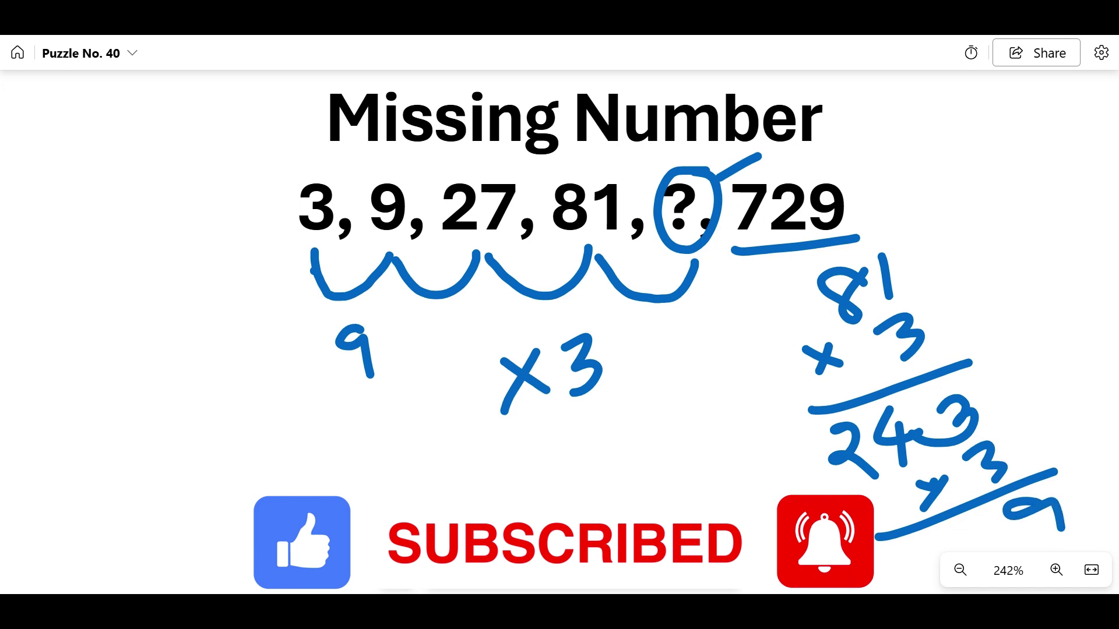
{"action": "left_click_drag", "start_coordinate": [887, 521], "coordinate": [992, 537]}
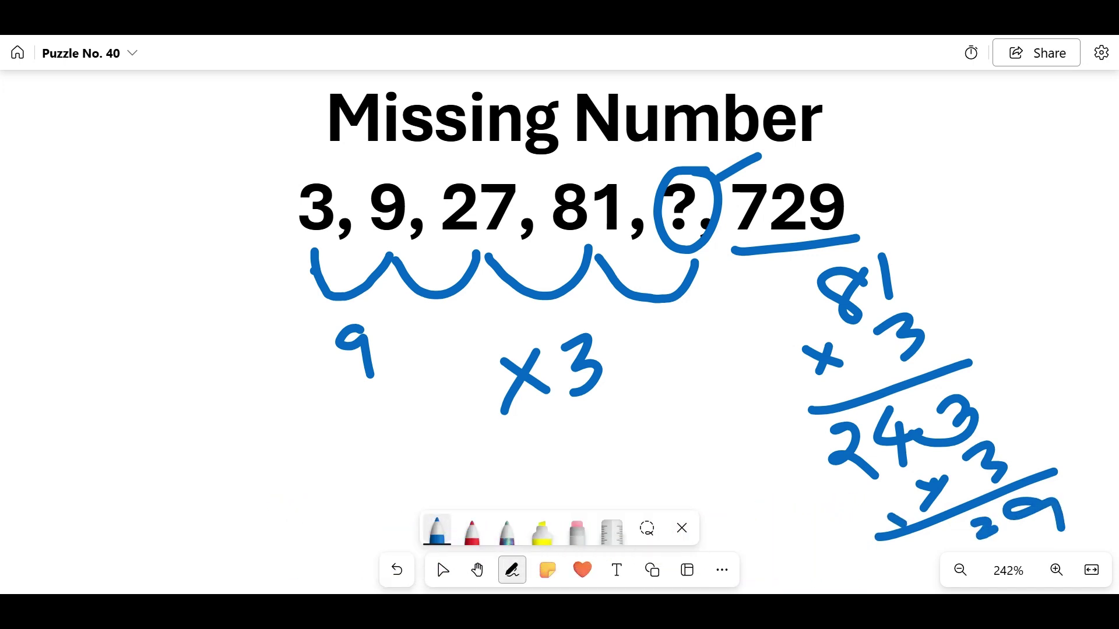
{"action": "left_click_drag", "start_coordinate": [912, 545], "coordinate": [951, 523]}
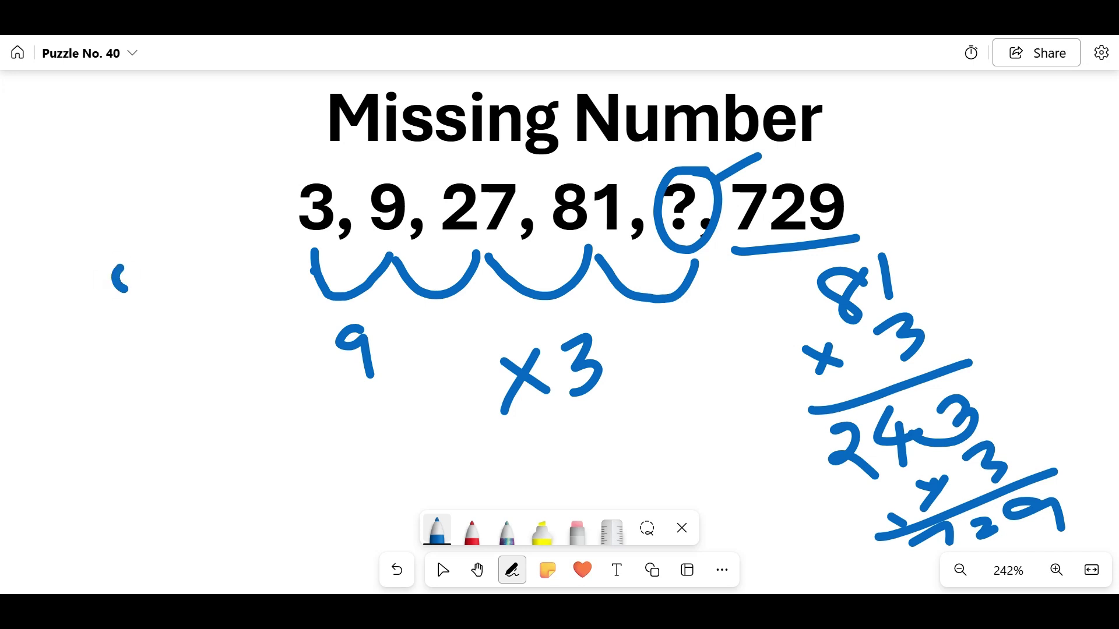
Write '?=243' to the left of the sequence.
{"action": "left_click_drag", "start_coordinate": [114, 279], "coordinate": [138, 341]}
{"action": "mouse_move", "coordinate": [162, 297]}
{"action": "left_mouse_down"}
{"action": "mouse_move", "coordinate": [182, 294]}
{"action": "mouse_move", "coordinate": [184, 311]}
{"action": "left_mouse_up"}
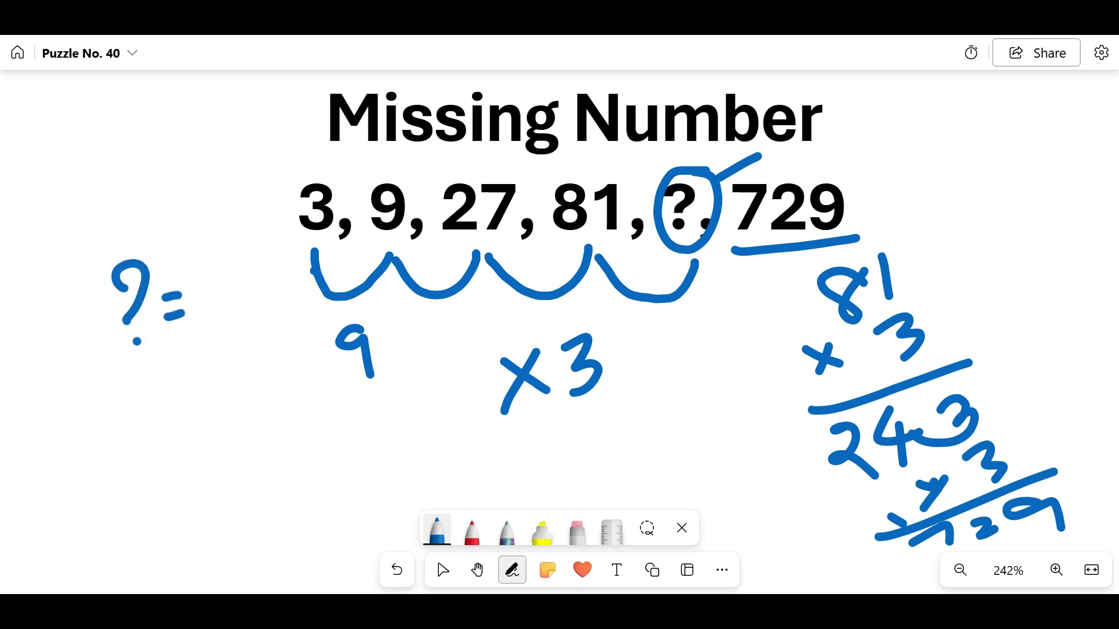
{"action": "left_click_drag", "start_coordinate": [205, 271], "coordinate": [236, 326]}
{"action": "mouse_move", "coordinate": [241, 254]}
{"action": "left_mouse_down"}
{"action": "mouse_move", "coordinate": [277, 298]}
{"action": "mouse_move", "coordinate": [265, 323]}
{"action": "left_mouse_up"}
{"action": "mouse_move", "coordinate": [268, 263]}
{"action": "left_mouse_down"}
{"action": "mouse_move", "coordinate": [287, 253]}
{"action": "mouse_move", "coordinate": [289, 315]}
{"action": "left_mouse_up"}
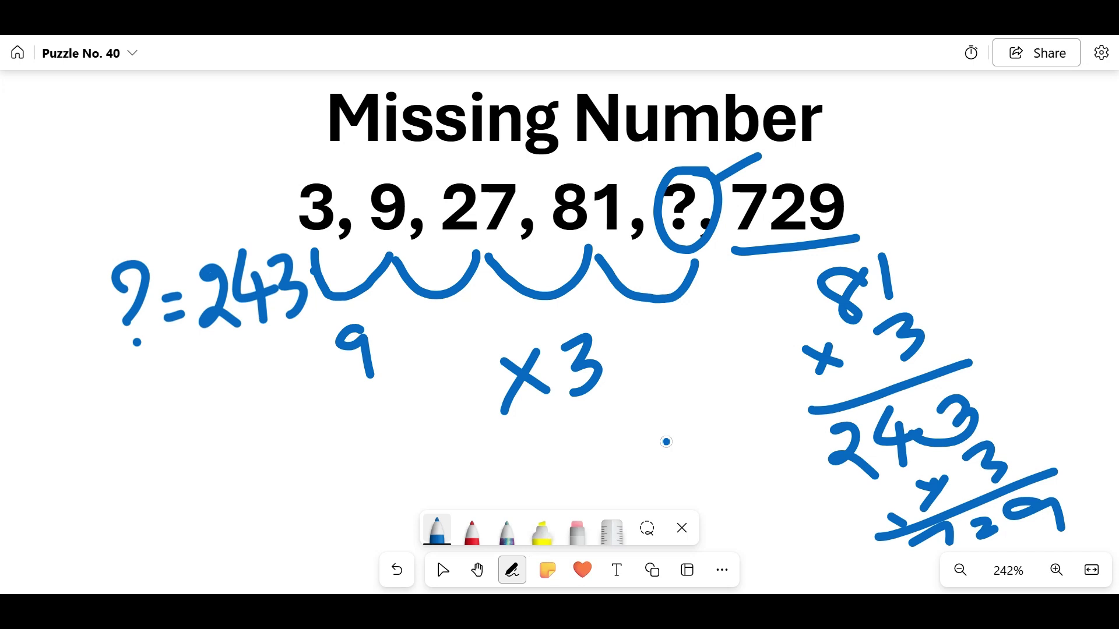
Paste the series '1, 4, 9, 16, 25, ?, 49' below the working and make it bold.
{"action": "left_click", "coordinate": [477, 570]}
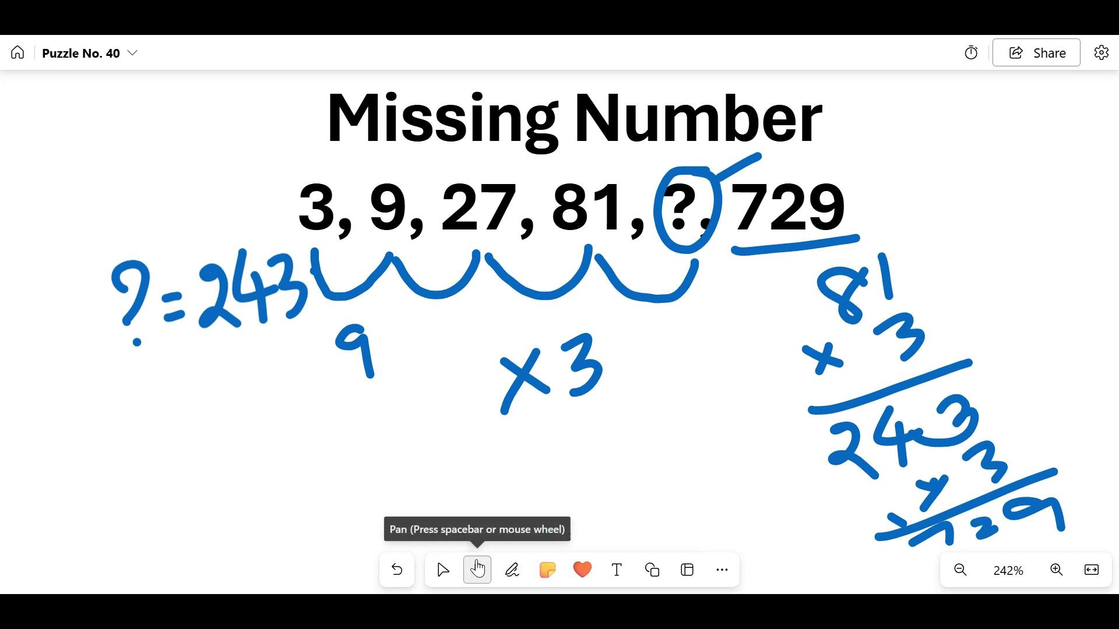
{"action": "left_click_drag", "start_coordinate": [594, 445], "coordinate": [578, 112]}
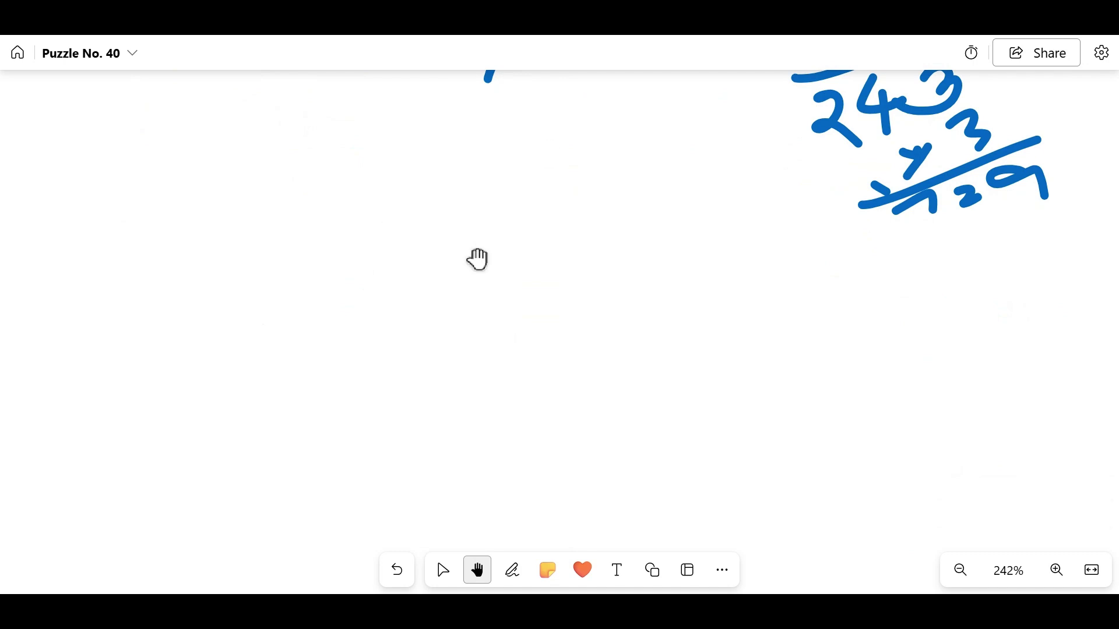
{"action": "type", "text": "1, 4, 9, 16, 25, ?, 49"}
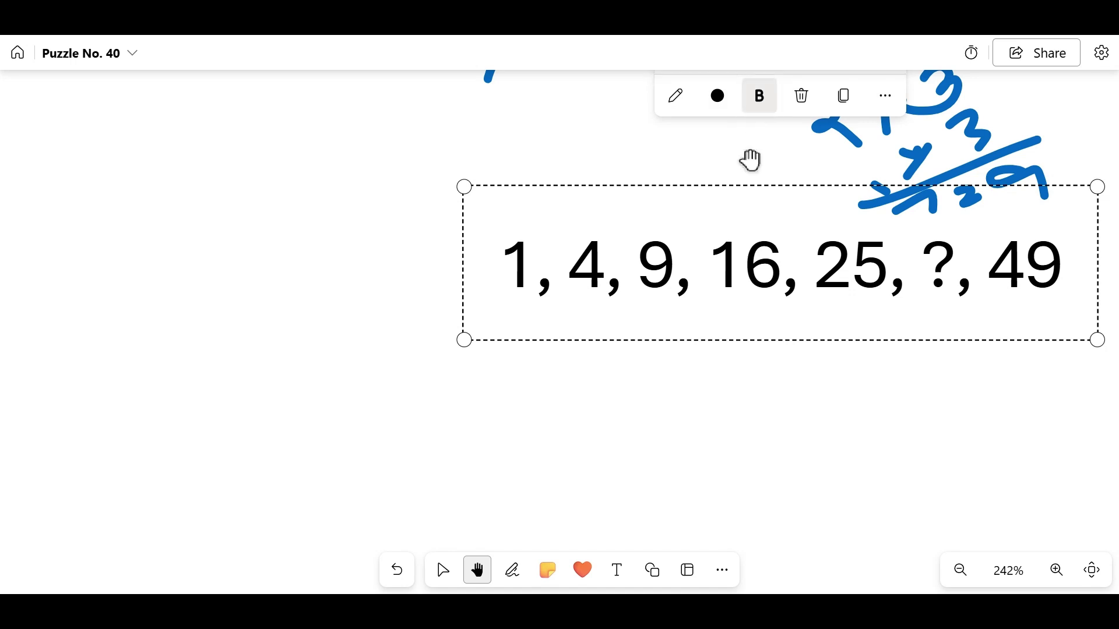
{"action": "left_click_drag", "start_coordinate": [651, 242], "coordinate": [539, 308]}
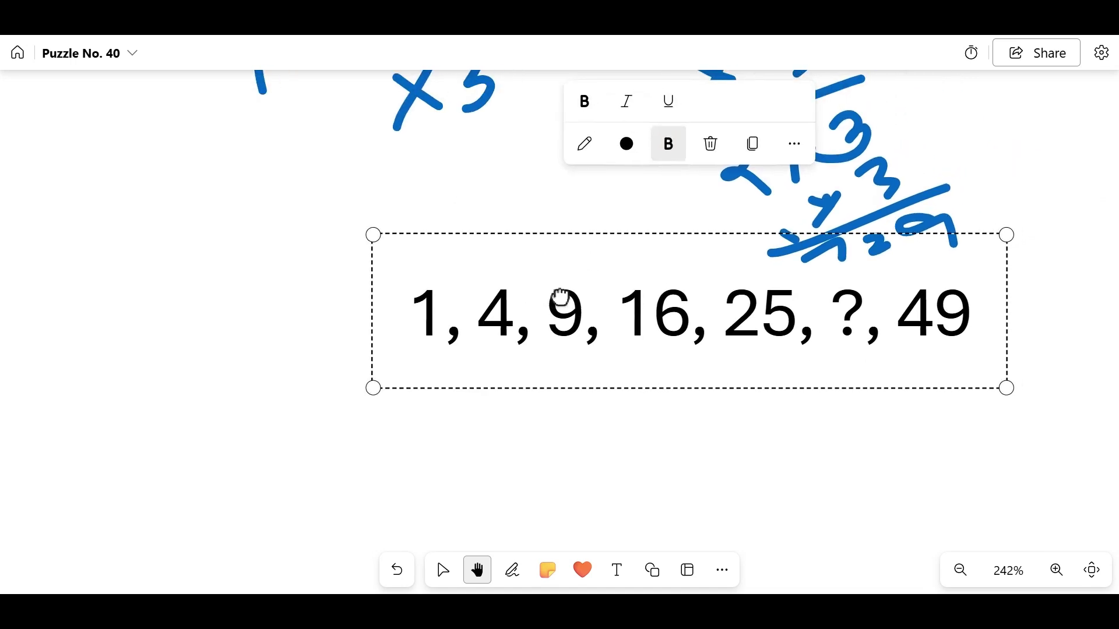
{"action": "left_click", "coordinate": [593, 101]}
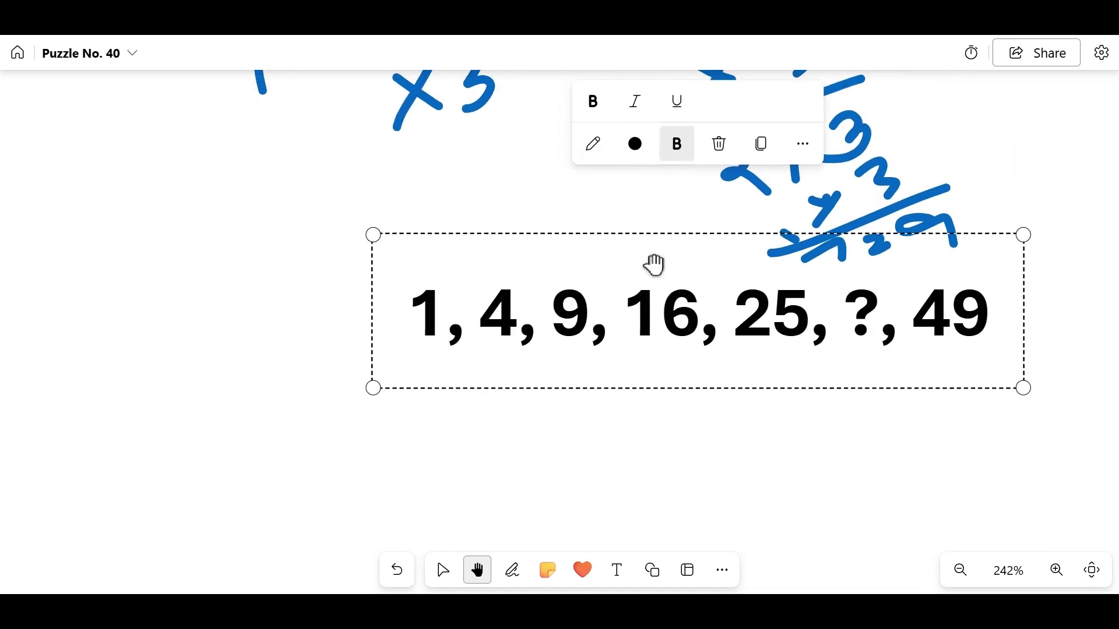
{"action": "left_click", "coordinate": [443, 570]}
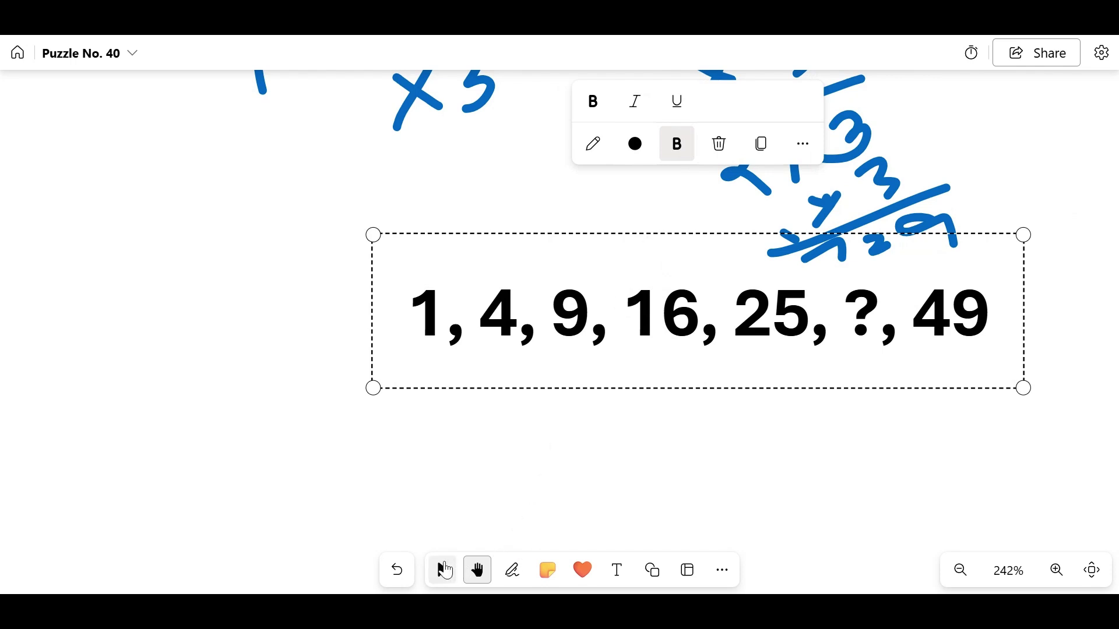
{"action": "mouse_move", "coordinate": [595, 376]}
{"action": "left_mouse_down"}
{"action": "mouse_move", "coordinate": [513, 398]}
{"action": "mouse_move", "coordinate": [411, 381]}
{"action": "left_mouse_up"}
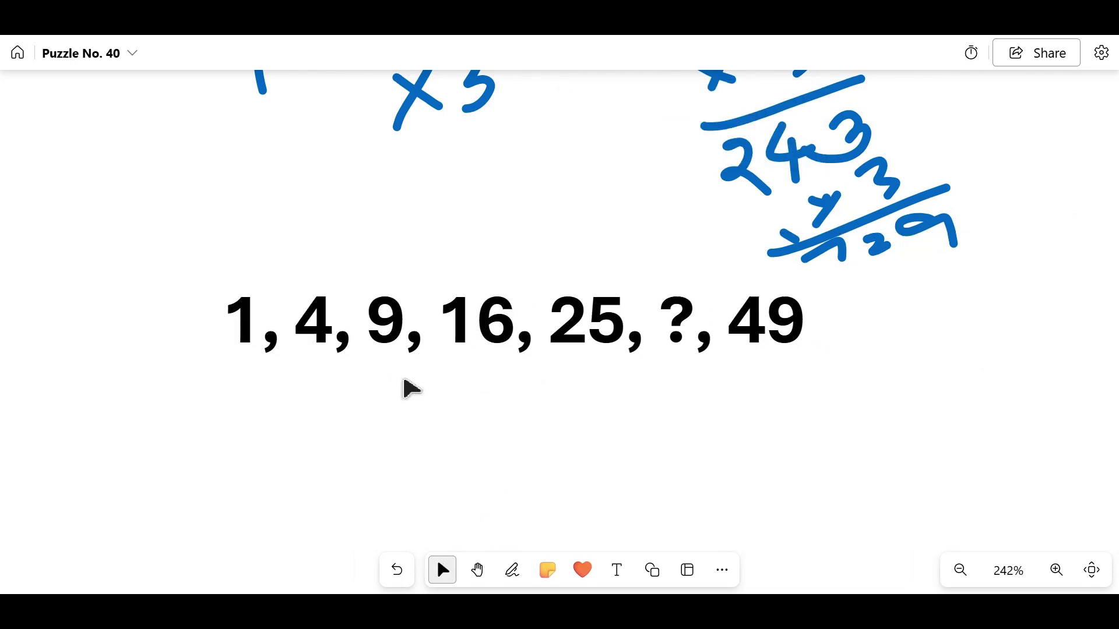
{"action": "left_click", "coordinate": [319, 354]}
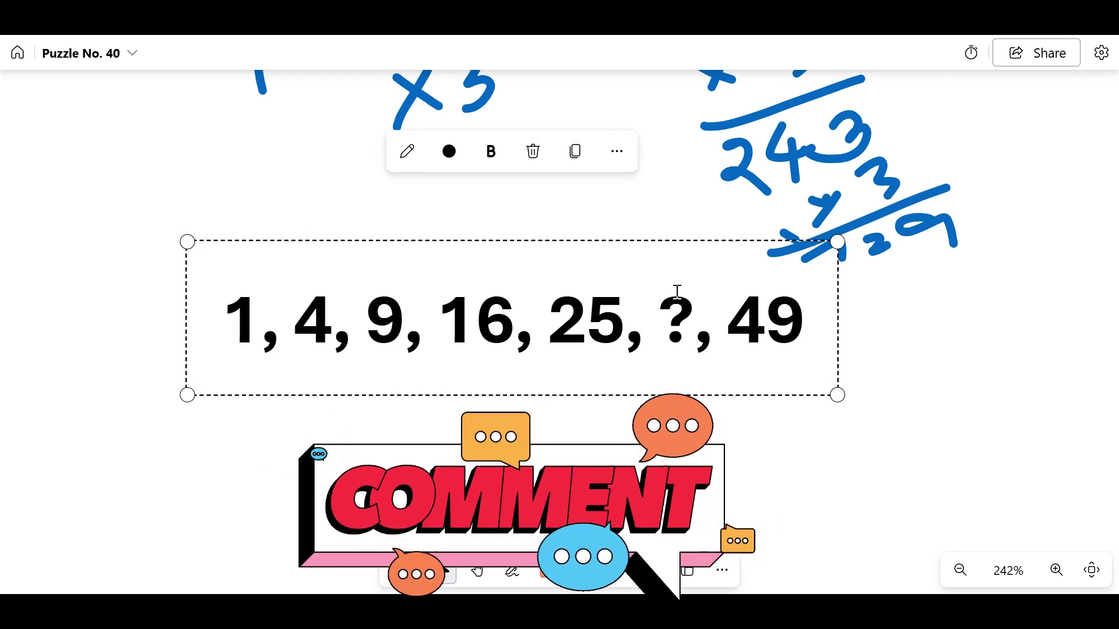
{"action": "left_click", "coordinate": [608, 431]}
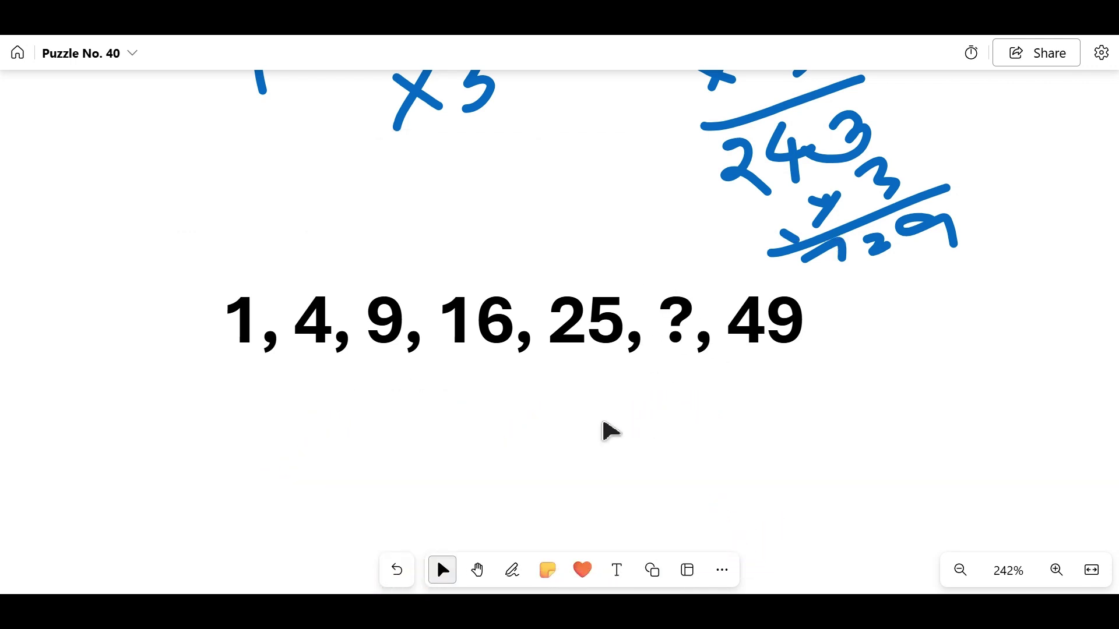